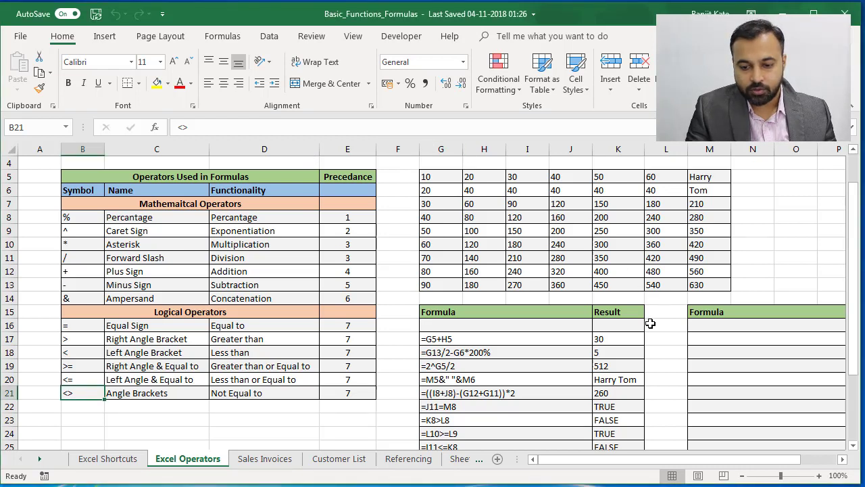
# Inspect the formula behind the 30 in K17, then move to M17.
pyautogui.click(623, 337)
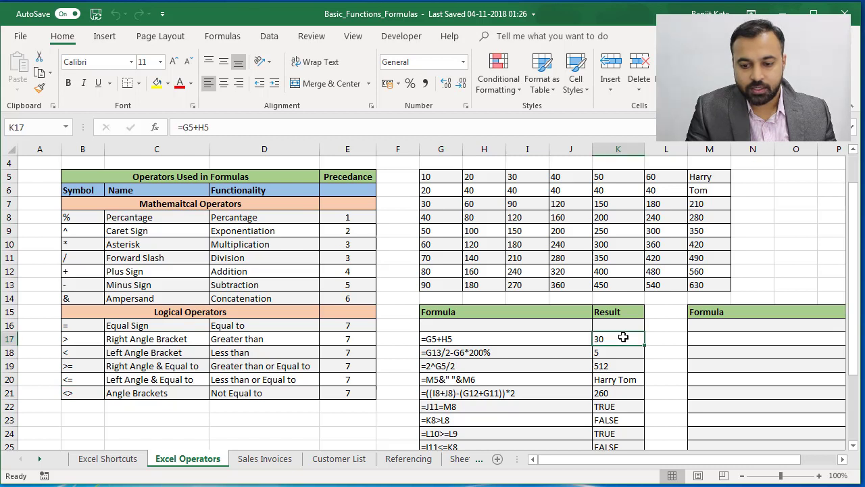
pyautogui.doubleClick(623, 336)
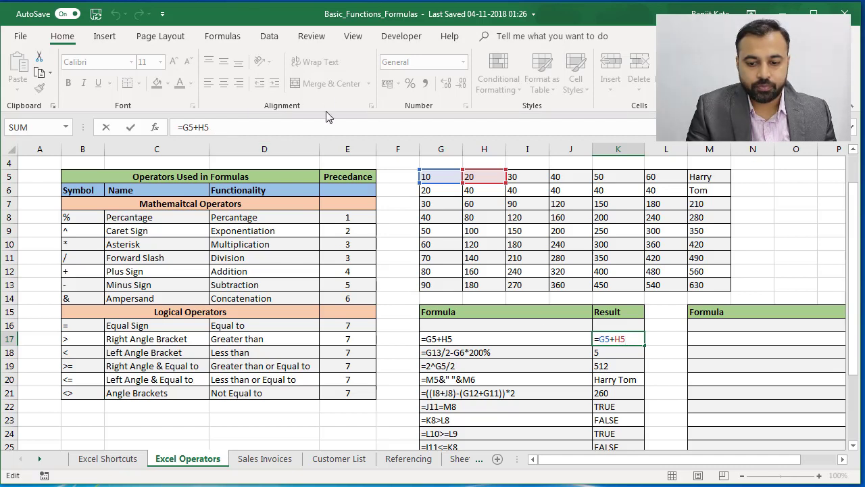
pyautogui.click(727, 338)
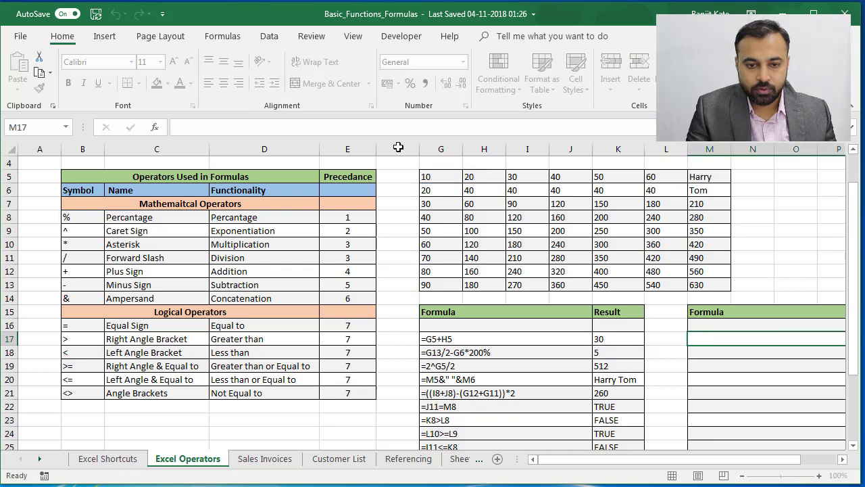
# Show the View ribbon's window settings and select G5, which holds 10.
pyautogui.click(354, 40)
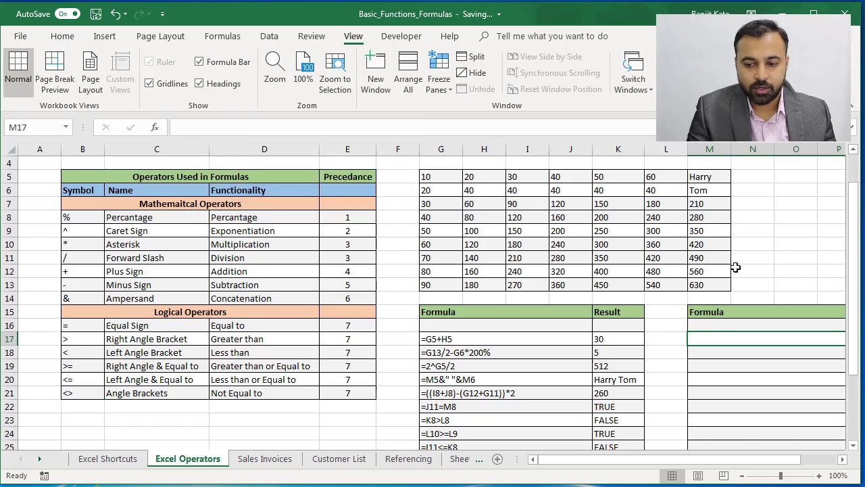
pyautogui.click(758, 273)
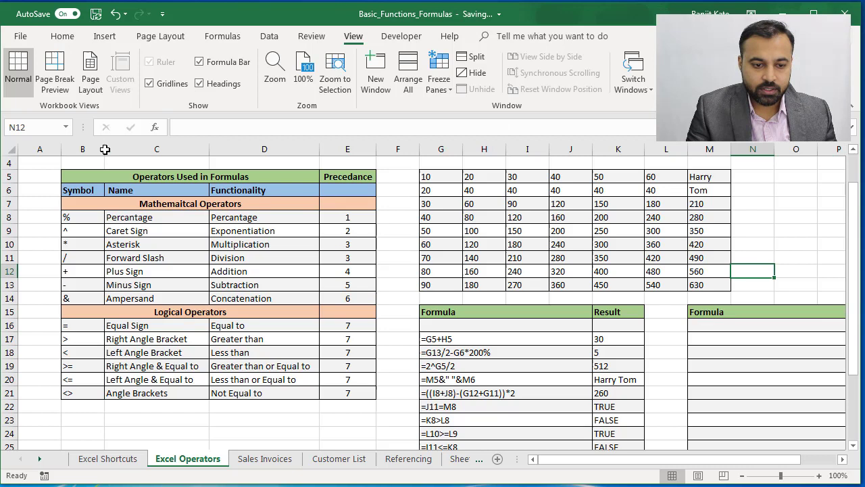
pyautogui.click(446, 176)
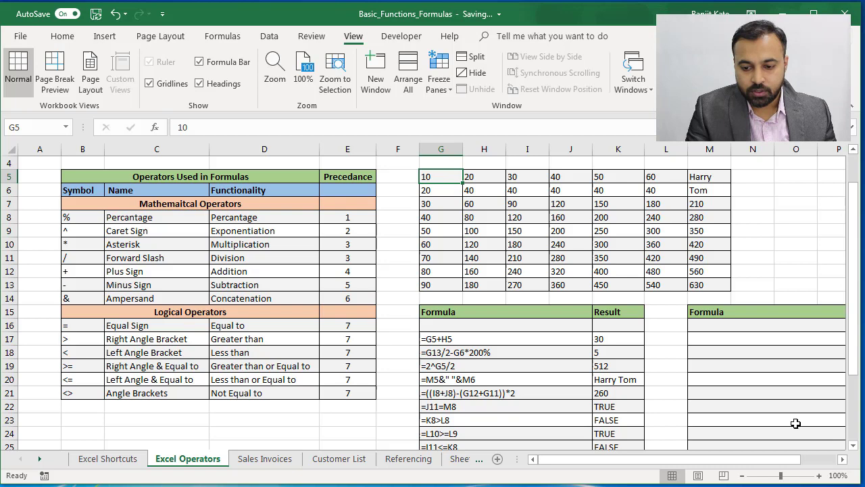
# Scroll to column Q, delete the old results in Q17:Q22, and reselect Q17.
pyautogui.moveTo(667, 464); pyautogui.dragTo(720, 466)
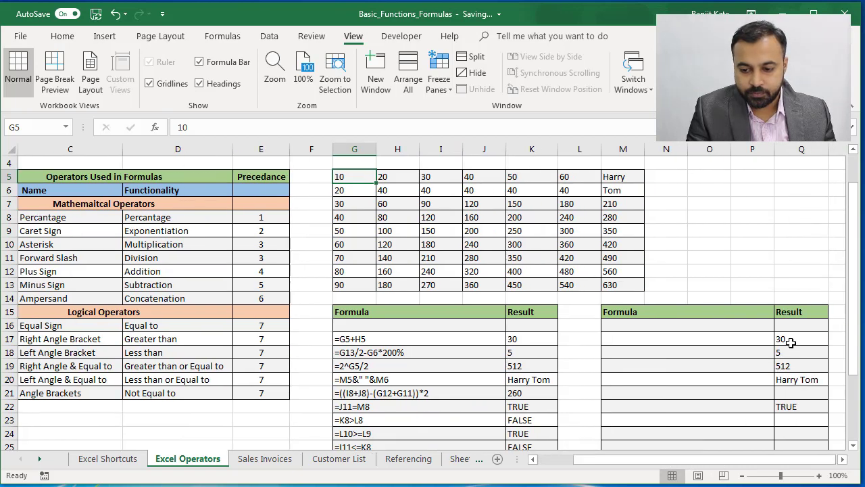
pyautogui.moveTo(790, 338); pyautogui.dragTo(801, 404)
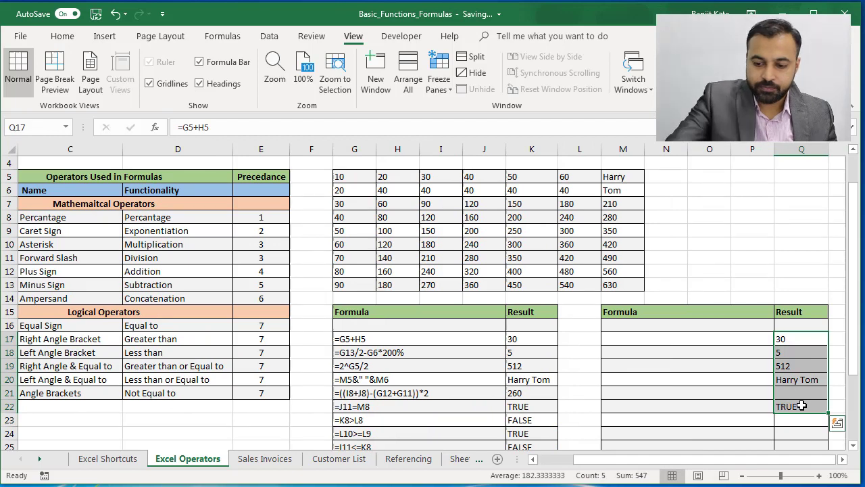
pyautogui.press('Delete')
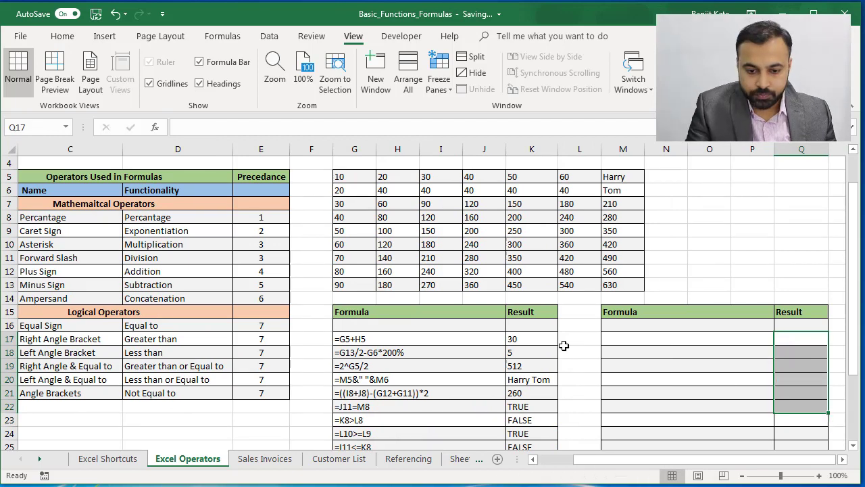
pyautogui.click(786, 341)
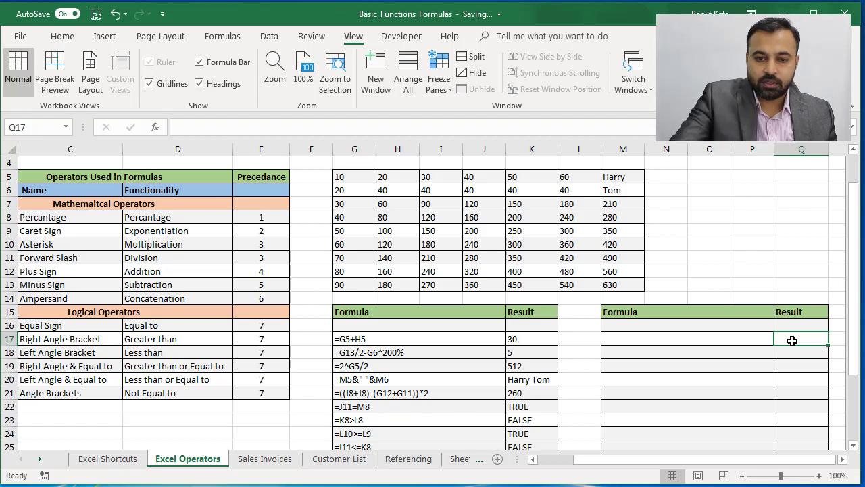
# Enter =G5+H5 in Q17 so it returns 30.
pyautogui.write('=')
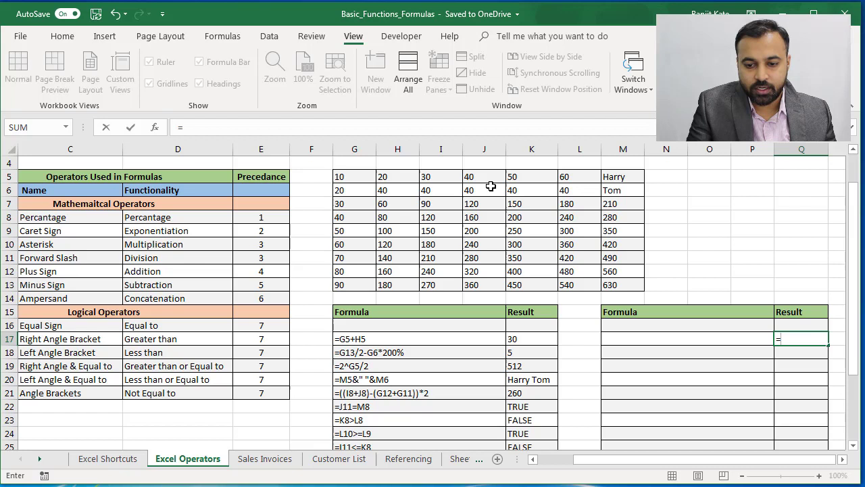
pyautogui.click(355, 179)
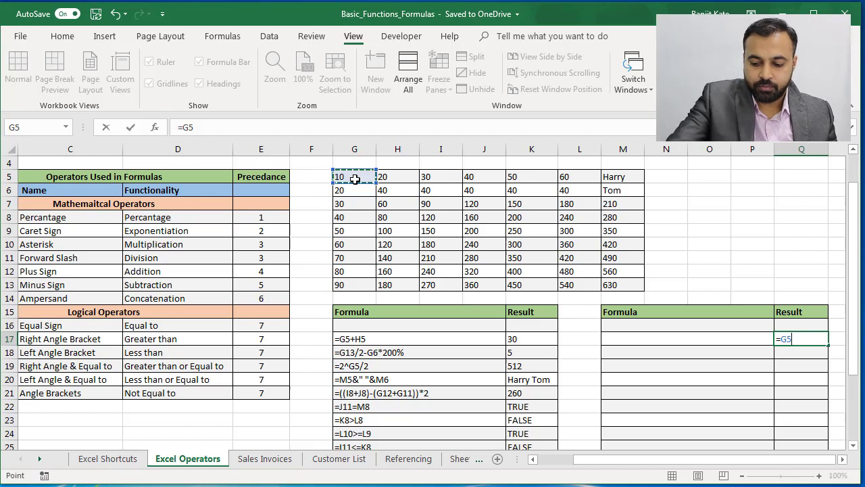
pyautogui.write('+')
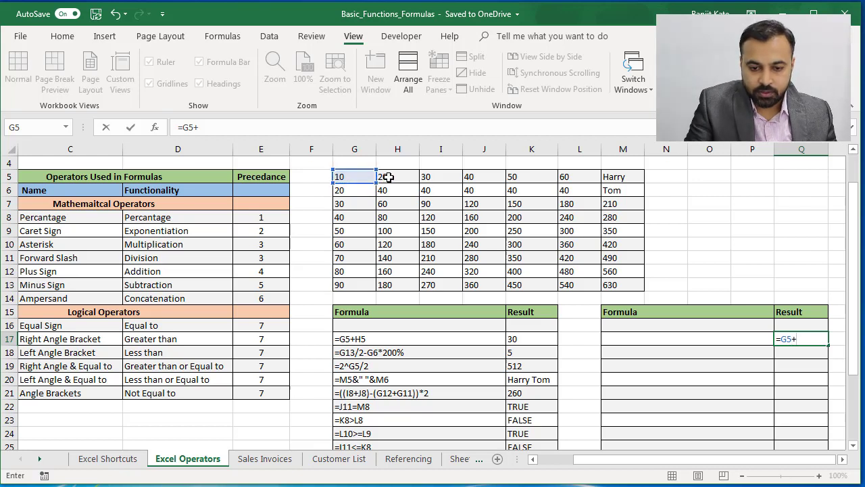
pyautogui.click(389, 178)
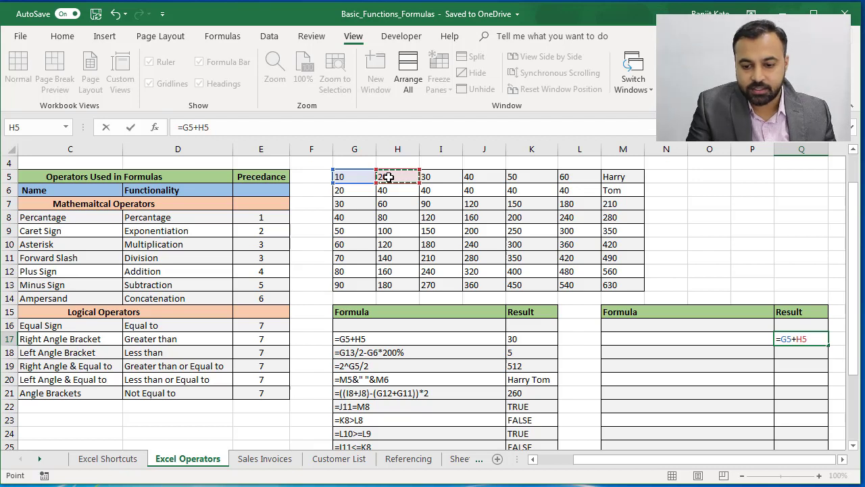
pyautogui.press('Return')
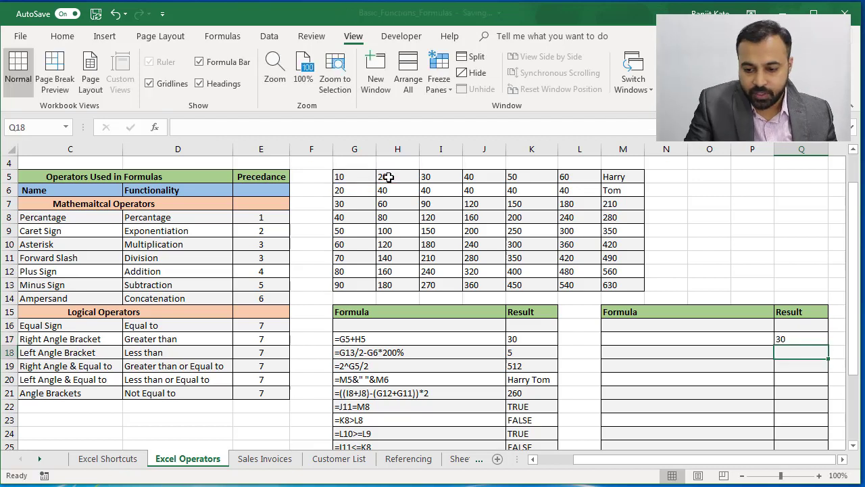
# Enter =G13/2-G6*200% in Q18, returning 5, and recheck the formula.
pyautogui.click(779, 338)
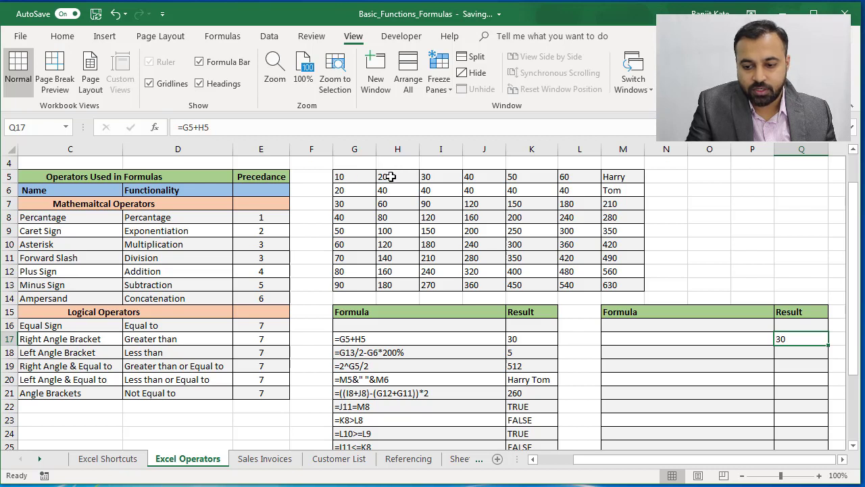
pyautogui.click(787, 355)
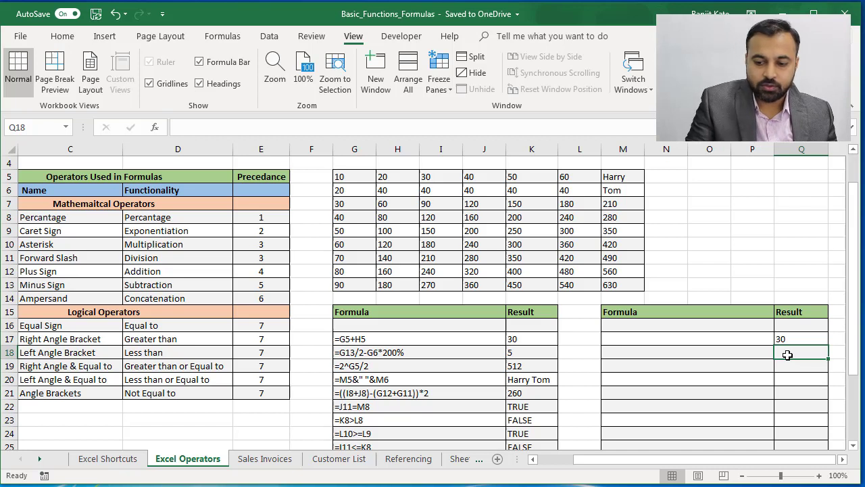
pyautogui.write('=')
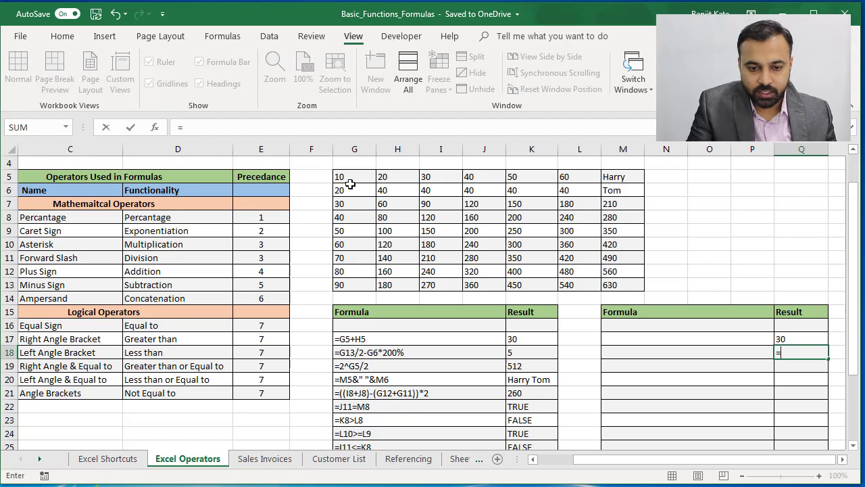
pyautogui.click(343, 272)
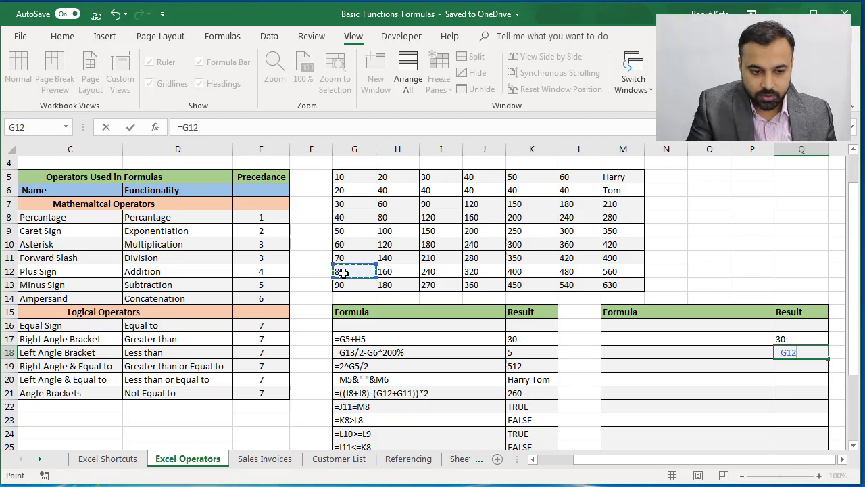
pyautogui.click(345, 284)
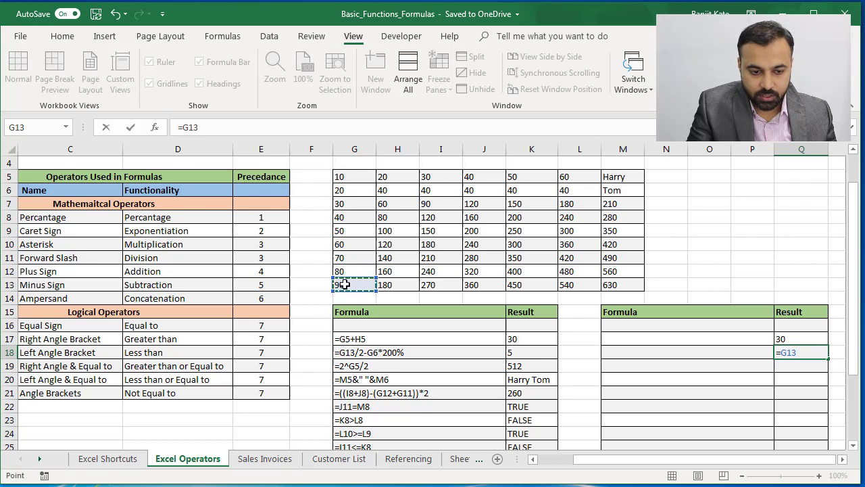
pyautogui.write('/')
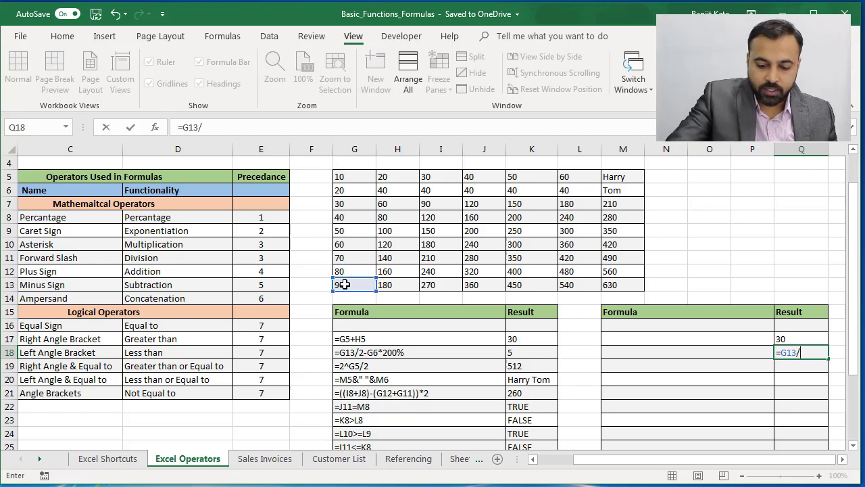
pyautogui.write('2')
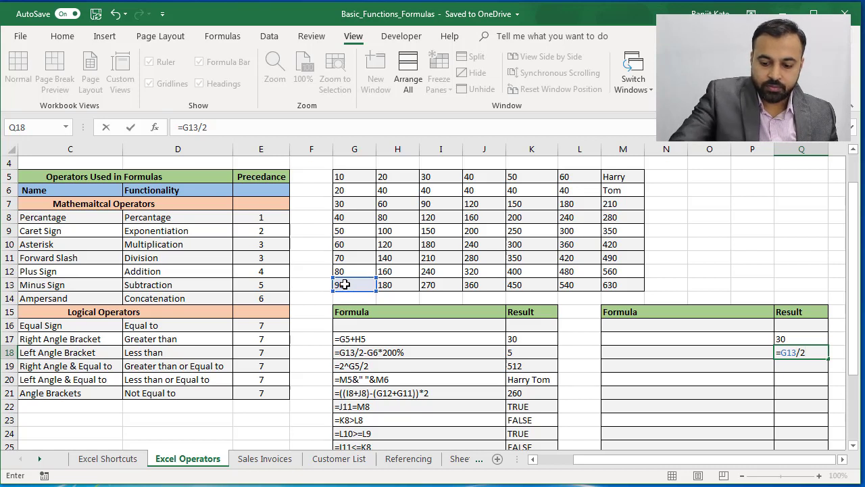
pyautogui.write('-')
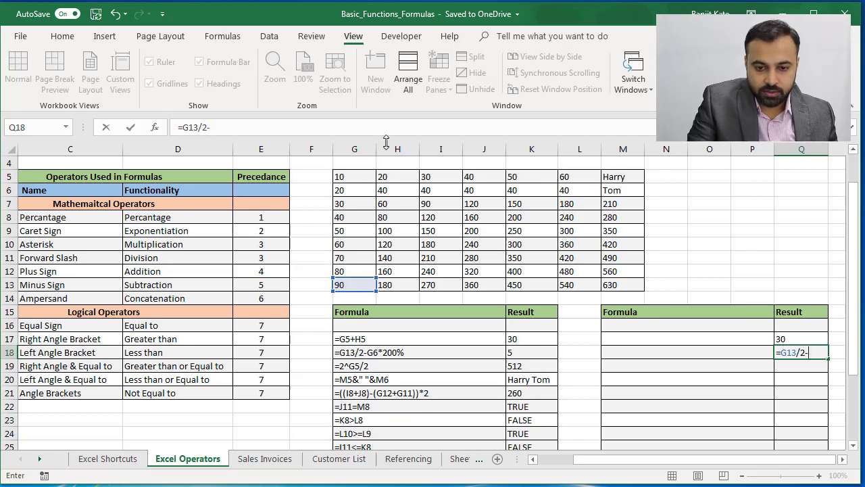
pyautogui.click(351, 191)
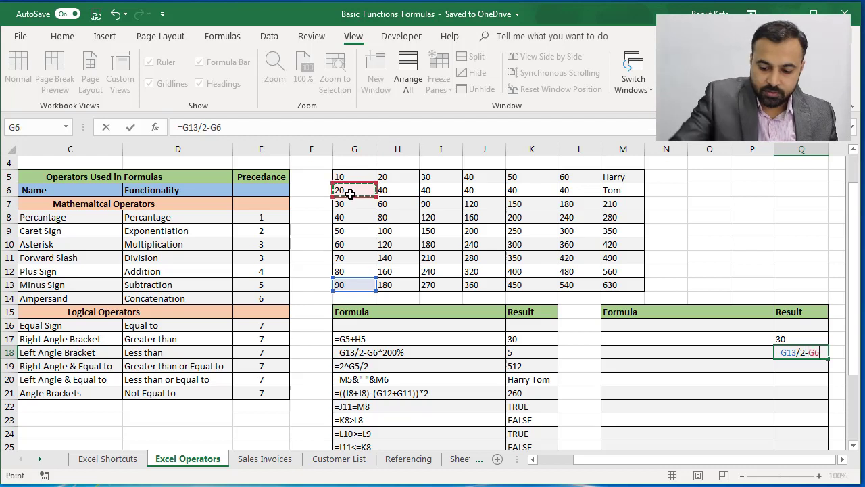
pyautogui.write('*')
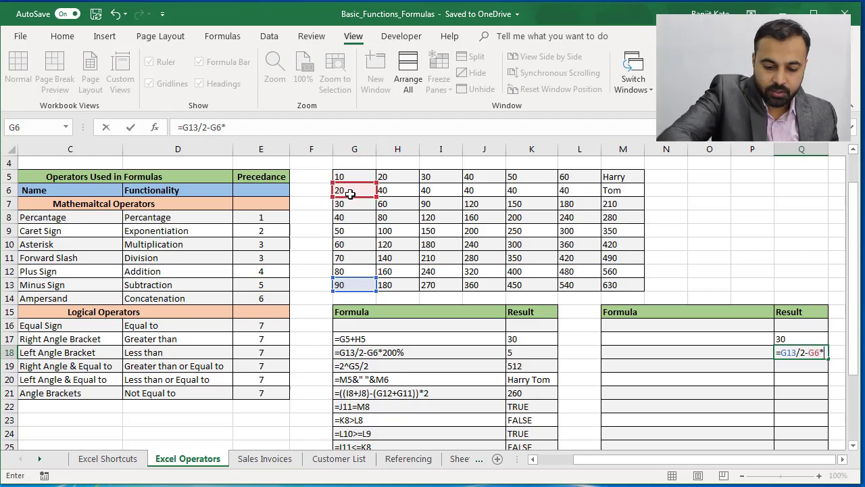
pyautogui.write('200')
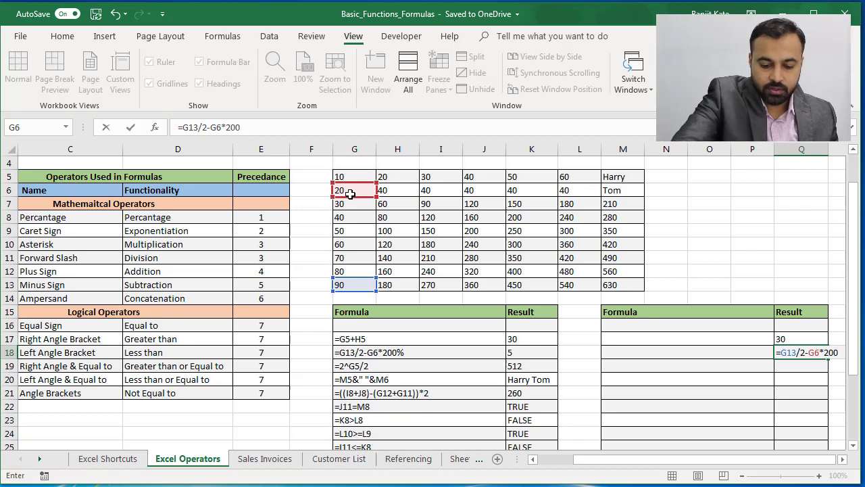
pyautogui.write('%')
pyautogui.press('Return')
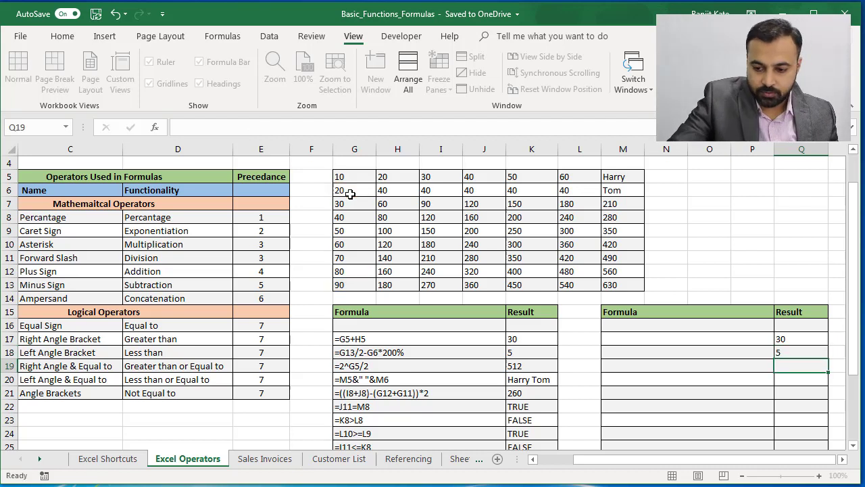
pyautogui.click(782, 354)
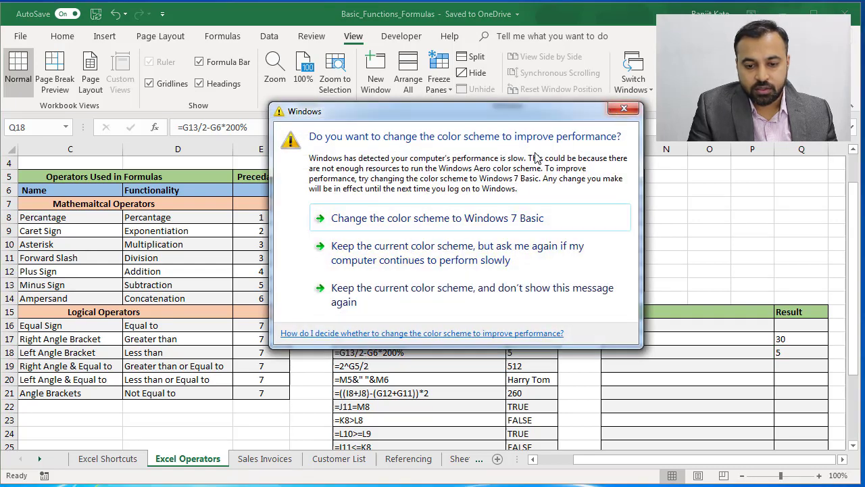
# Close the Windows colour-scheme prompt and select Q19.
pyautogui.click(624, 108)
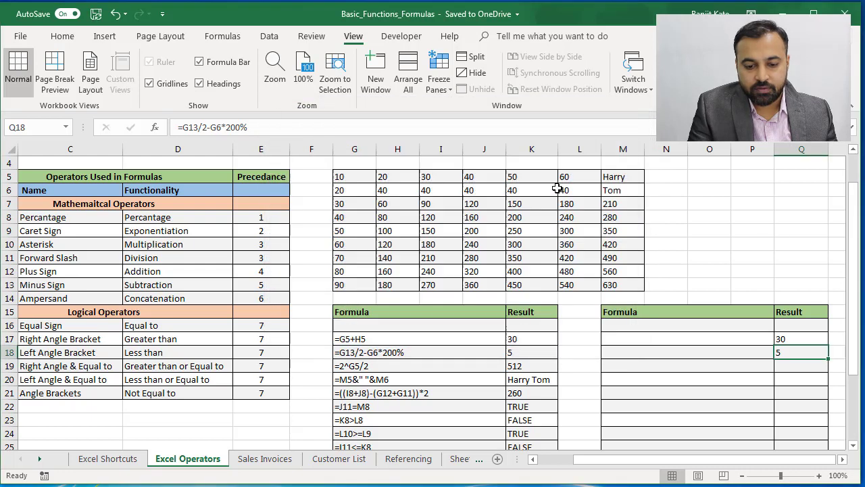
pyautogui.click(785, 367)
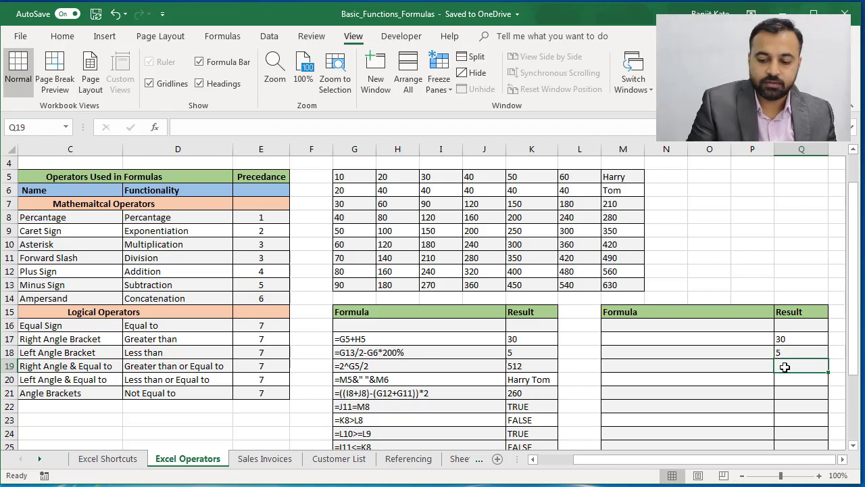
# Enter =2^G5/2 in Q19 so it returns 512.
pyautogui.write('=')
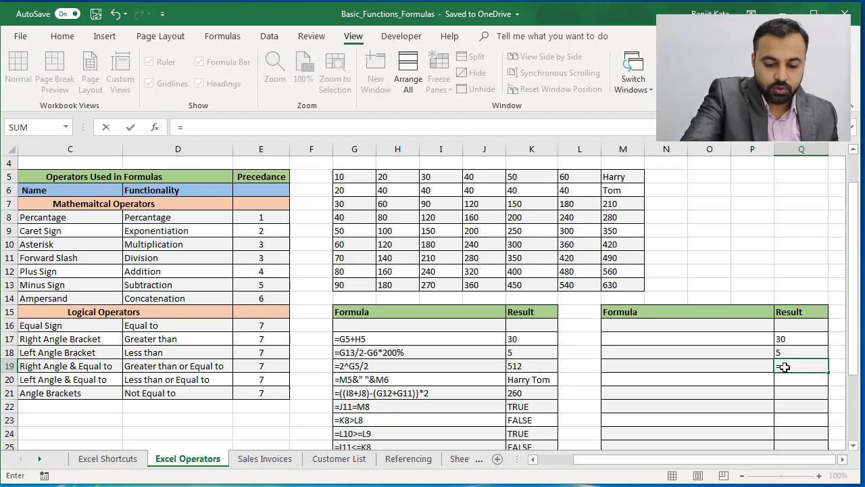
pyautogui.write('2')
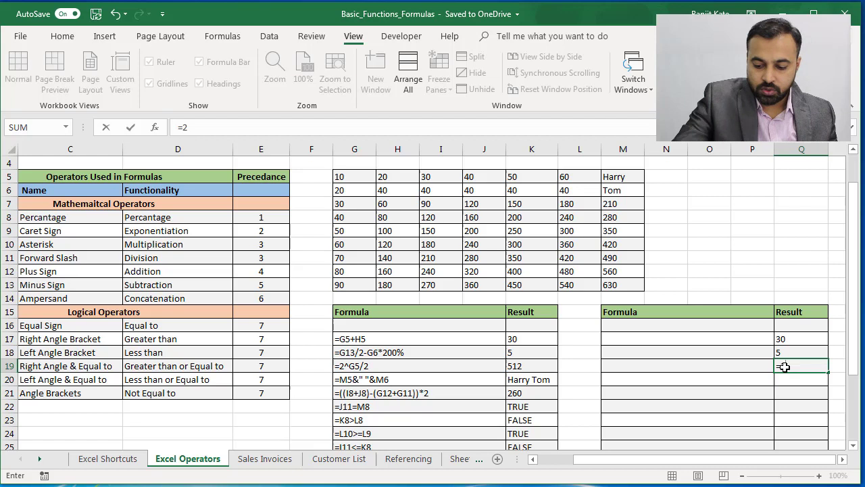
pyautogui.write('^')
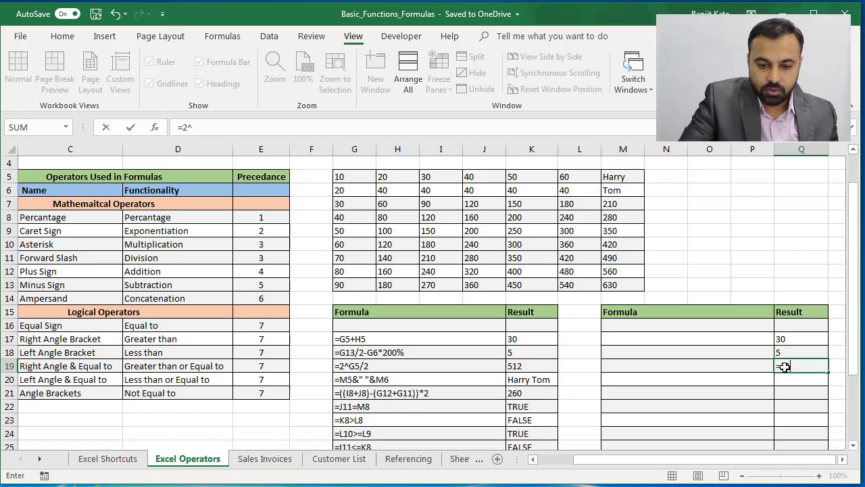
pyautogui.click(346, 176)
pyautogui.click(347, 175)
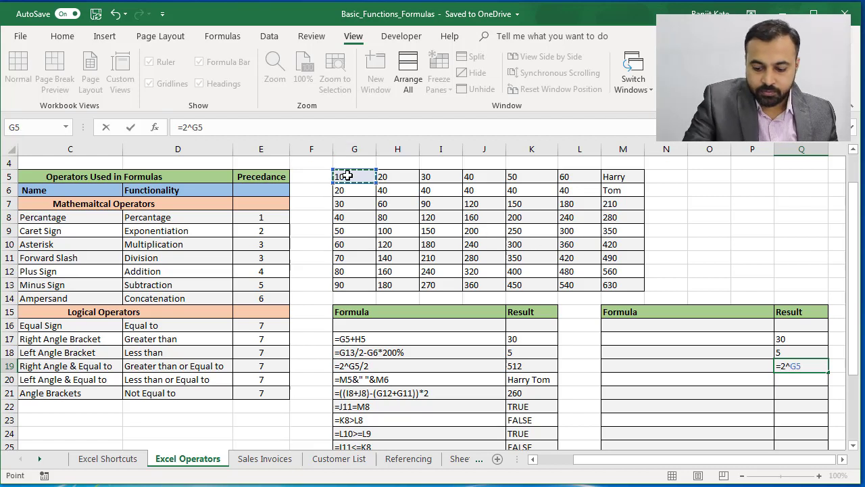
pyautogui.write('/2')
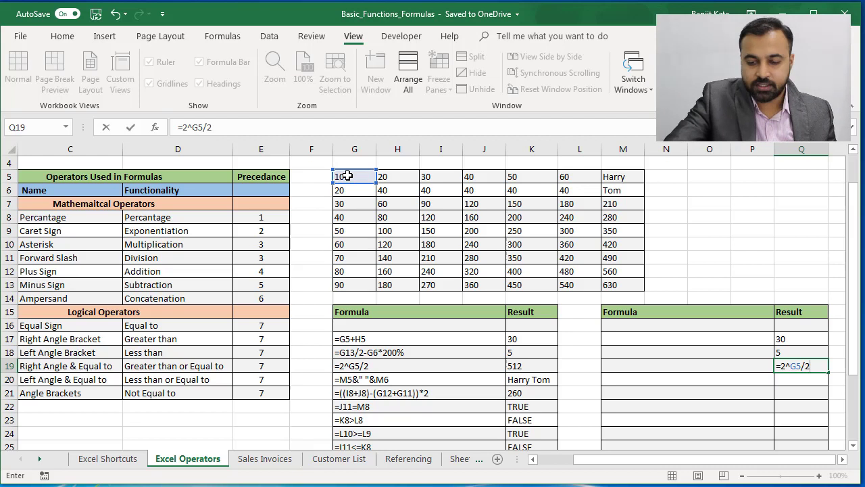
pyautogui.press('Return')
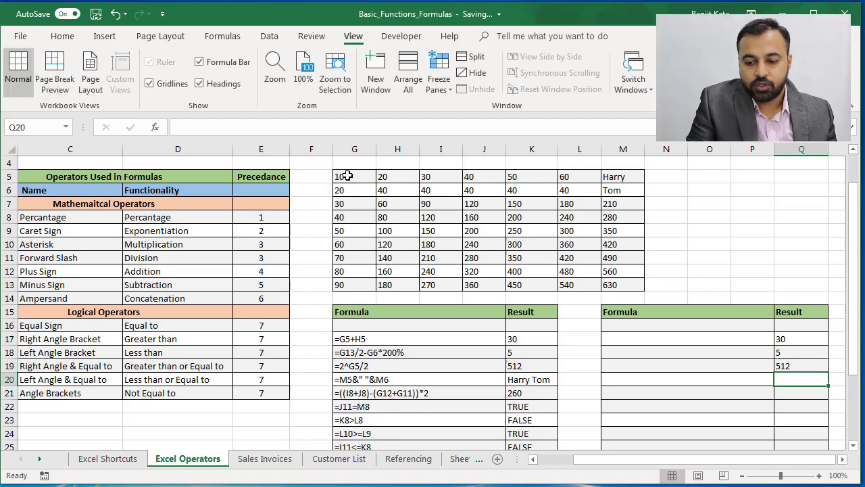
pyautogui.moveTo(855, 338); pyautogui.dragTo(855, 368)
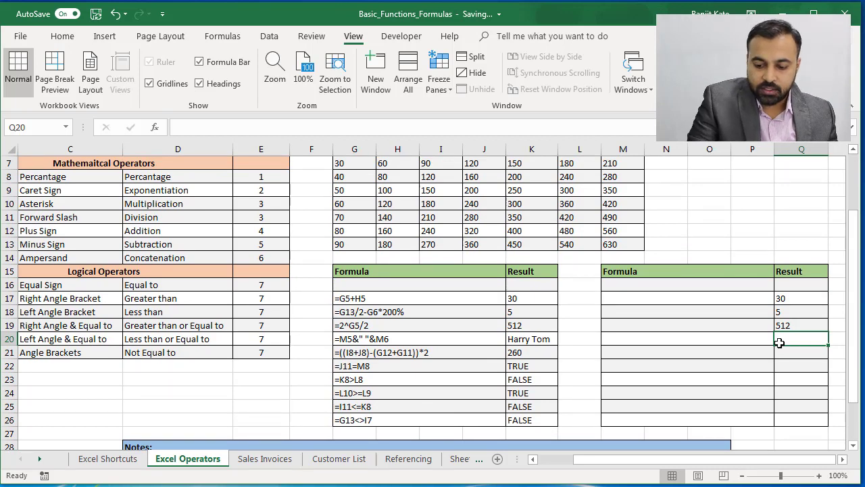
# Join the names in M5 and M6 in Q20 with =M5&M6.
pyautogui.write('=')
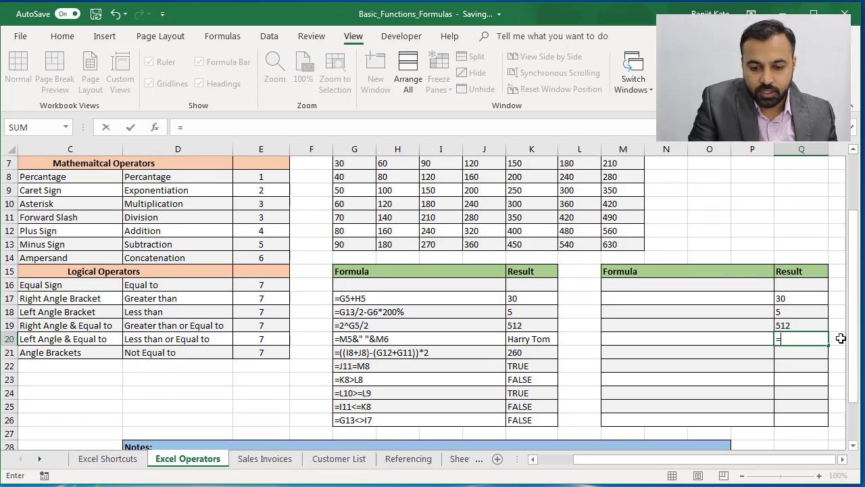
pyautogui.moveTo(858, 325); pyautogui.dragTo(856, 299)
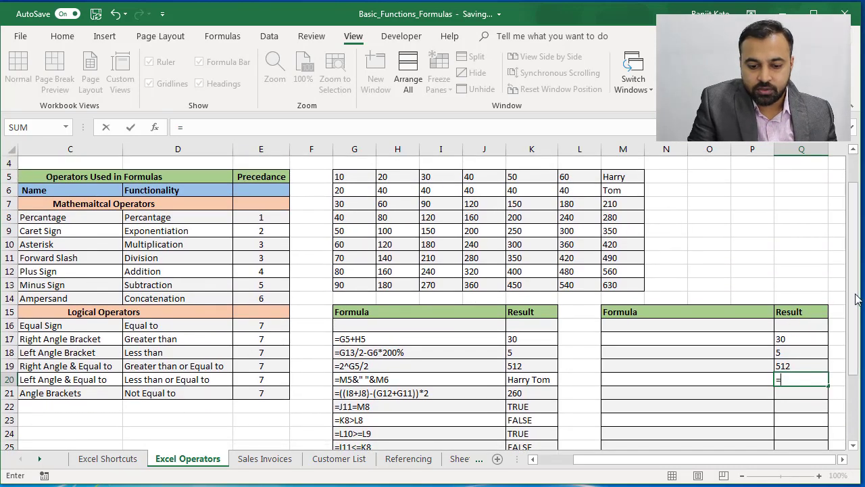
pyautogui.click(615, 178)
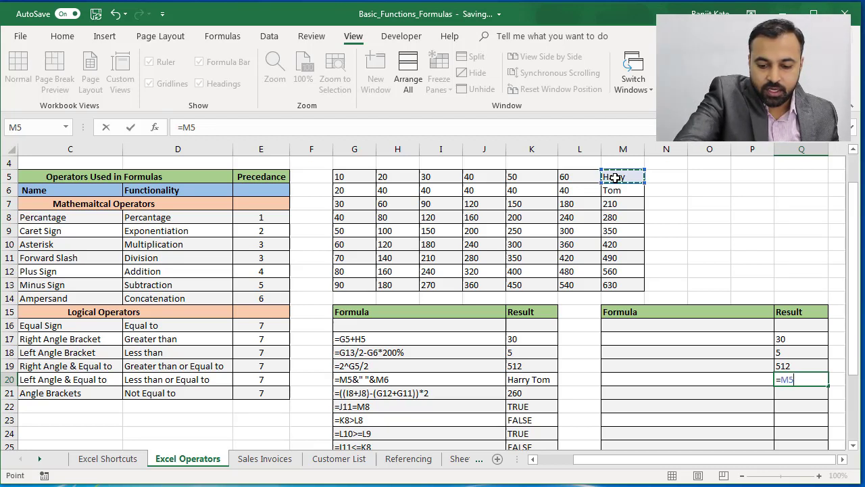
pyautogui.write('&')
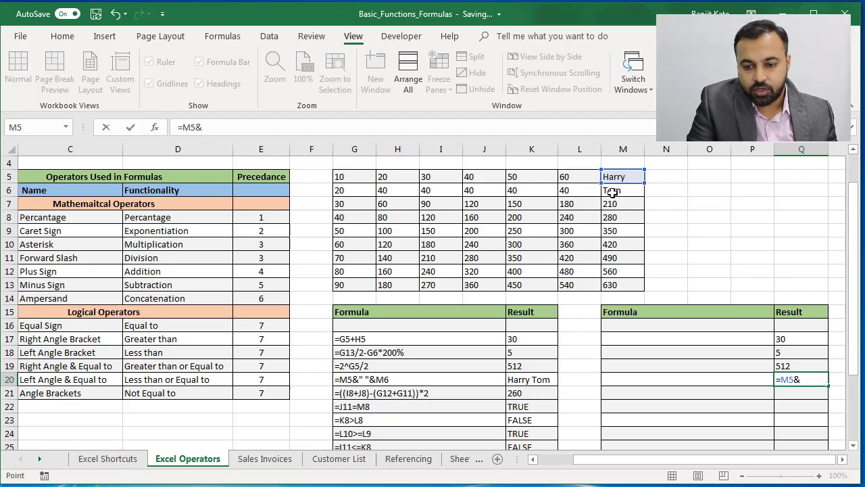
pyautogui.click(612, 192)
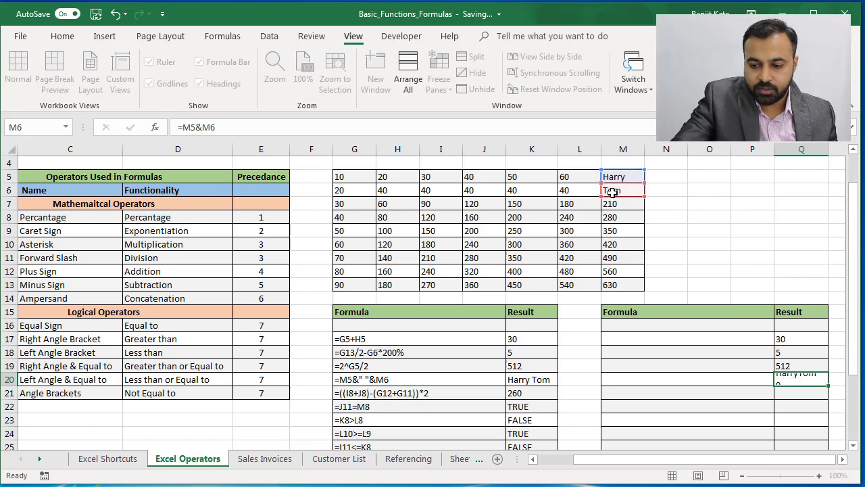
pyautogui.press('Return')
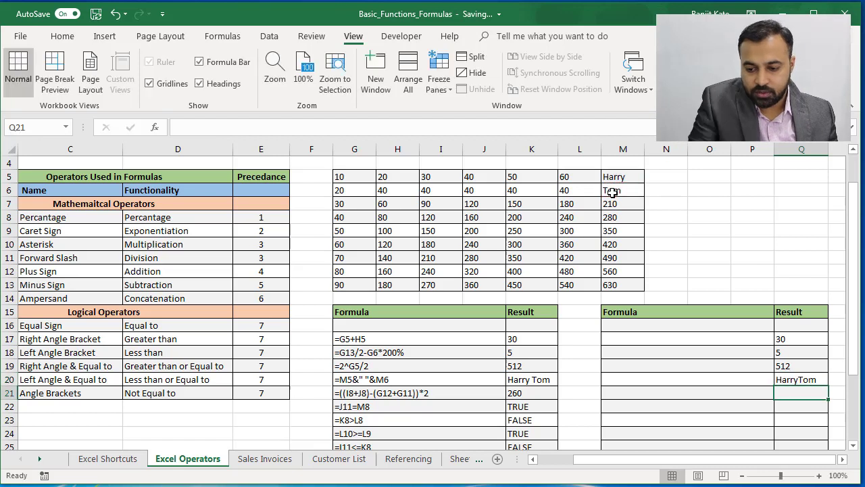
# Change Q20's formula to =M5&" "&M6 so a space separates the two names.
pyautogui.click(795, 378)
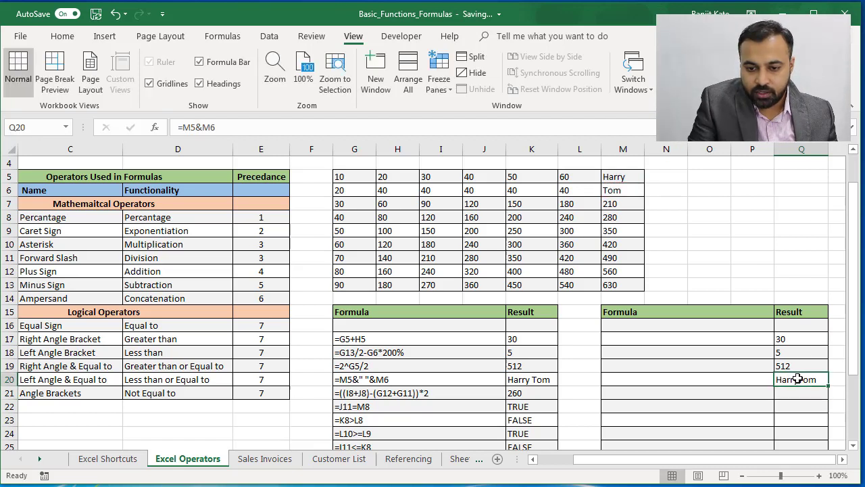
pyautogui.click(202, 127)
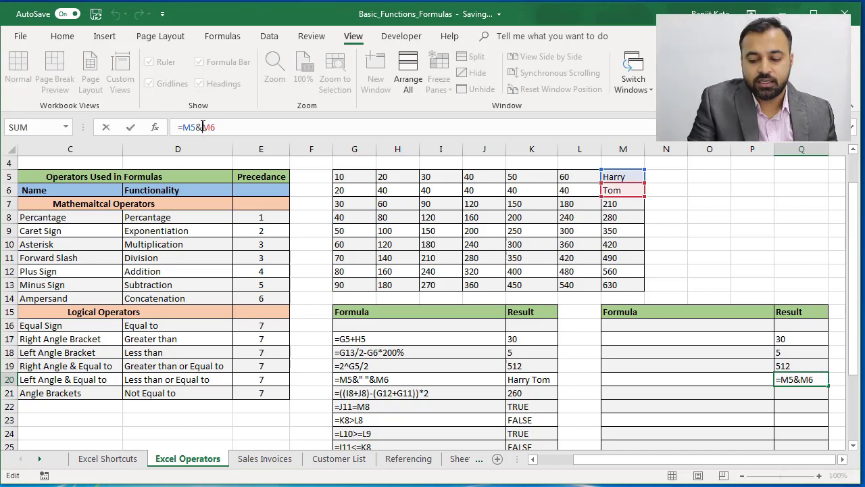
pyautogui.write('"')
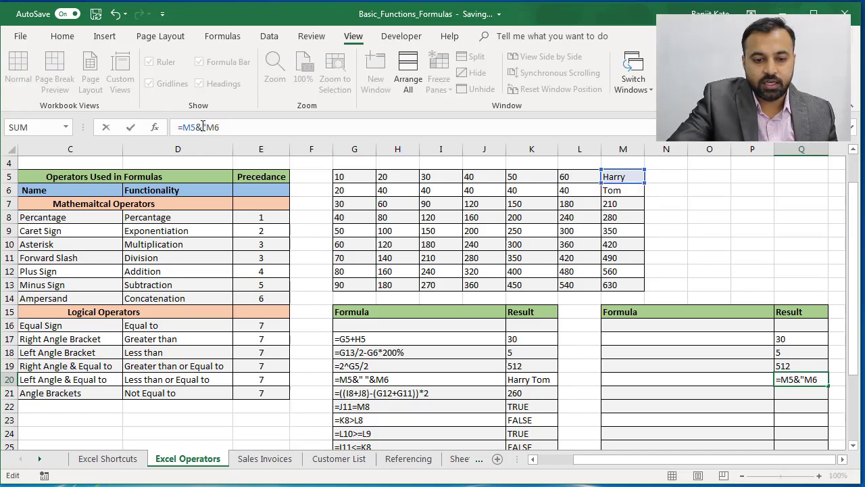
pyautogui.write(' "')
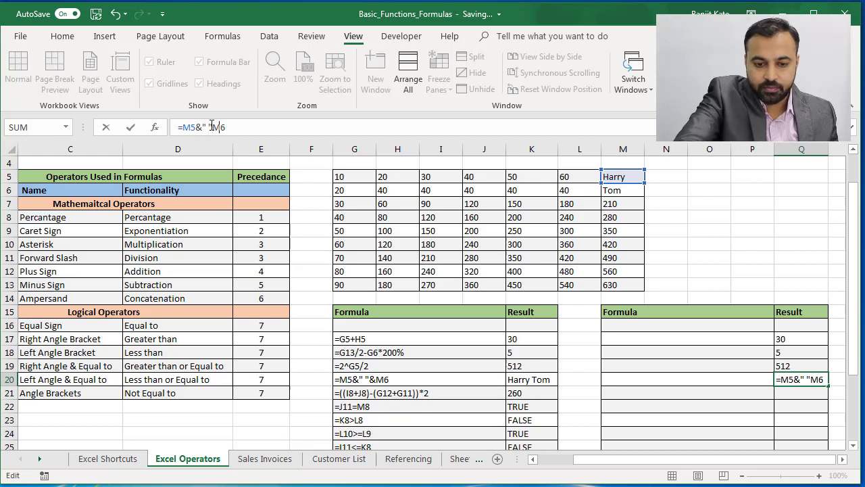
pyautogui.write(' &')
pyautogui.press('Return')
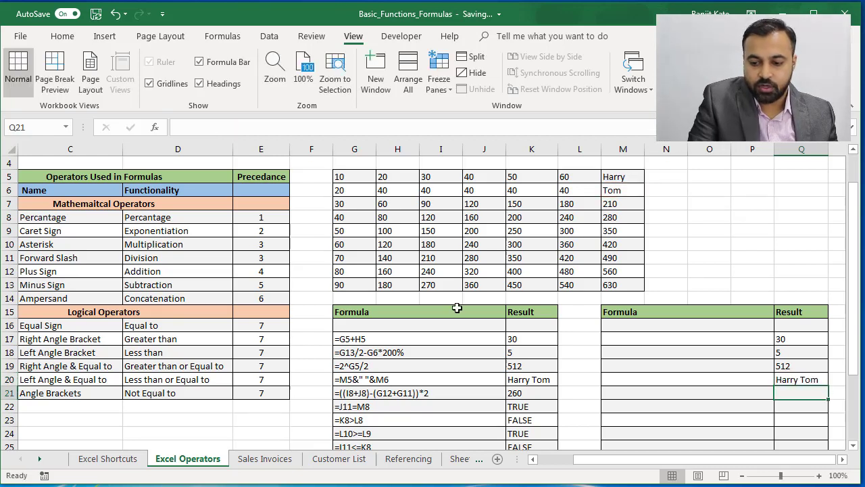
pyautogui.click(807, 383)
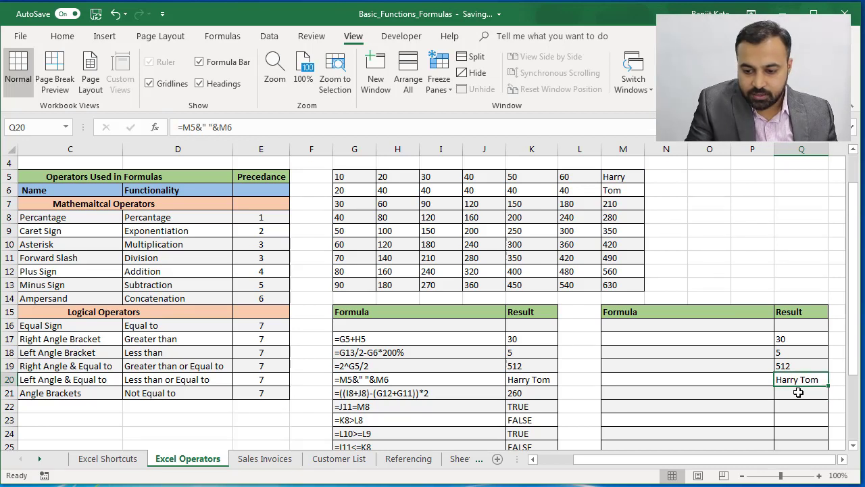
pyautogui.click(800, 392)
pyautogui.moveTo(853, 353); pyautogui.dragTo(856, 378)
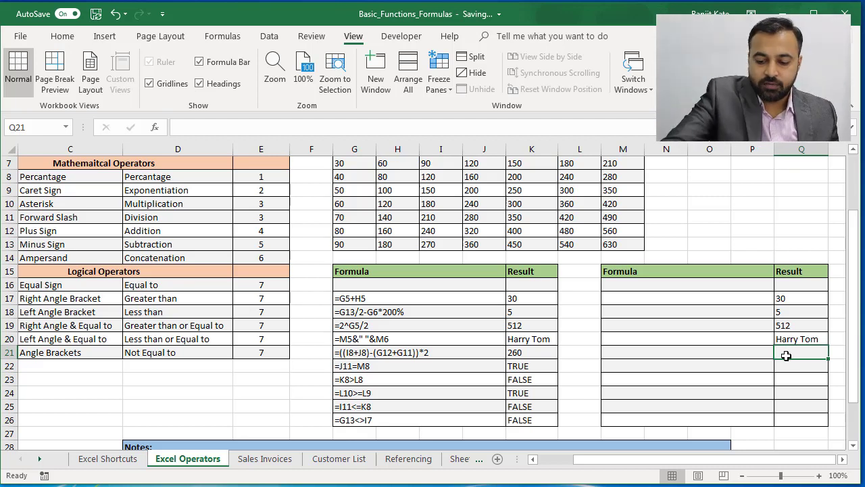
# Enter =((I8+J8)-(G12+G11))*2 in Q21 so it returns 260.
pyautogui.write('=')
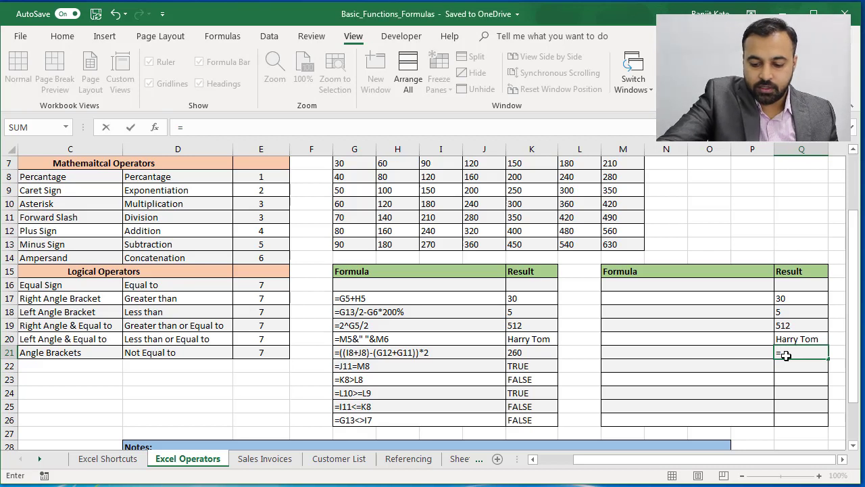
pyautogui.write('((')
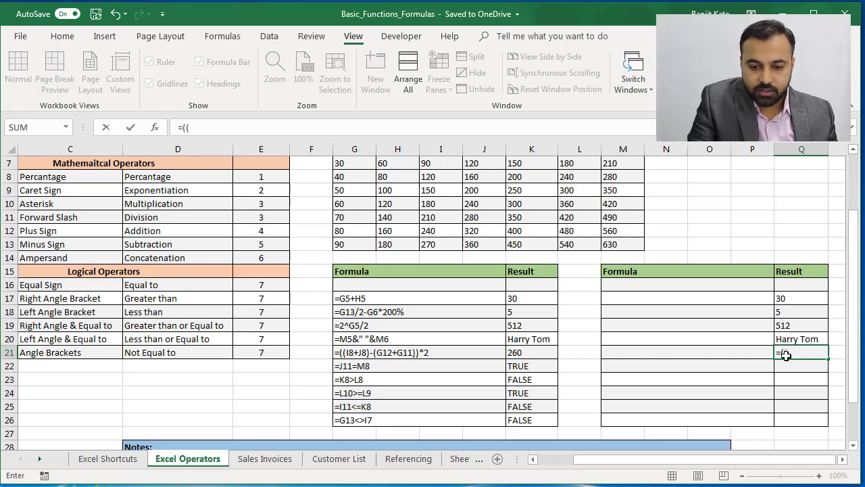
pyautogui.moveTo(854, 303); pyautogui.dragTo(851, 270)
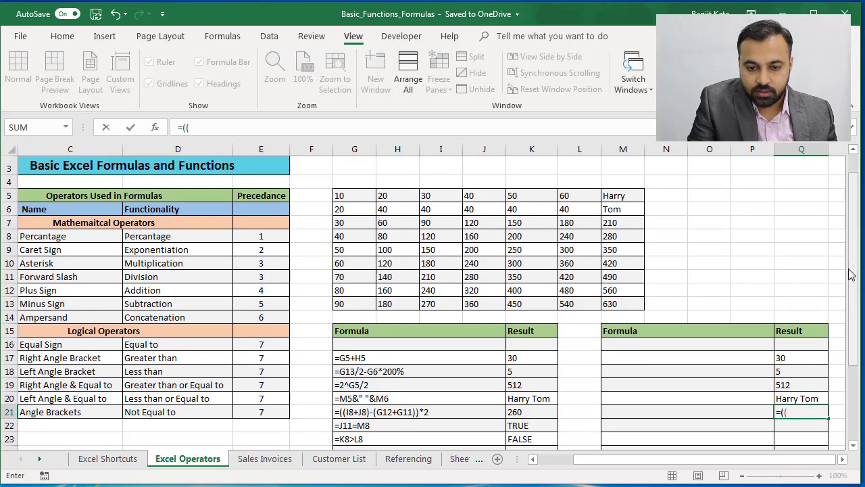
pyautogui.click(449, 236)
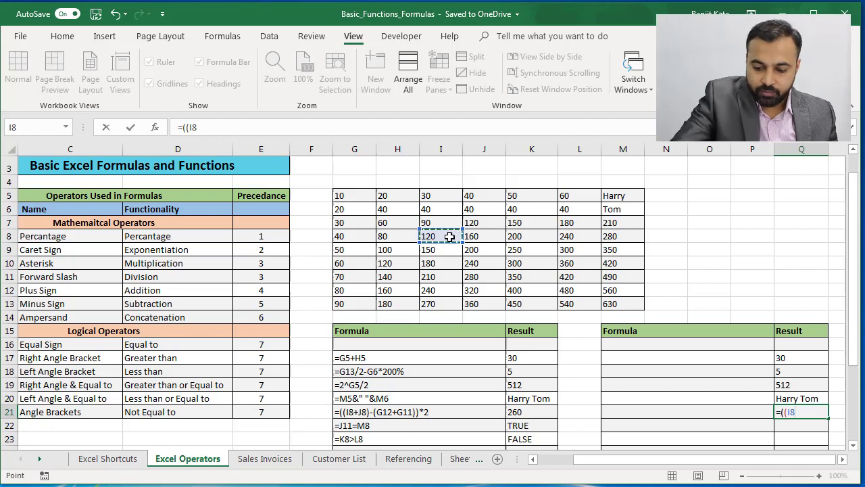
pyautogui.write('+')
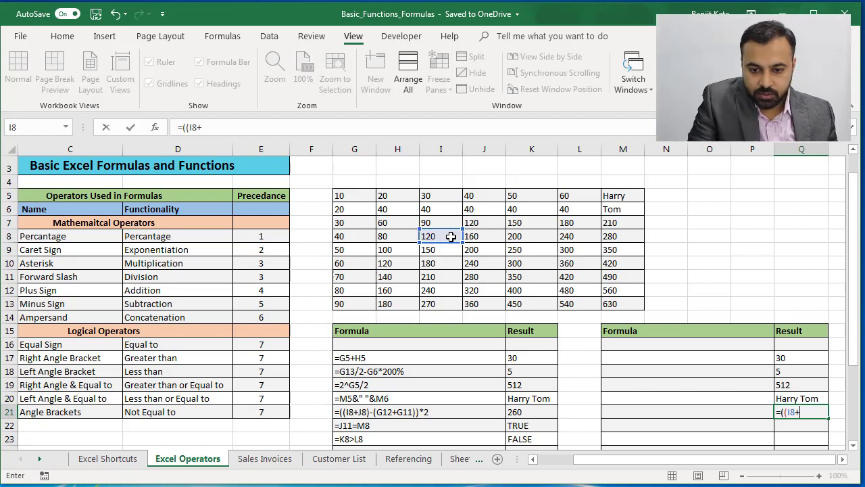
pyautogui.click(471, 236)
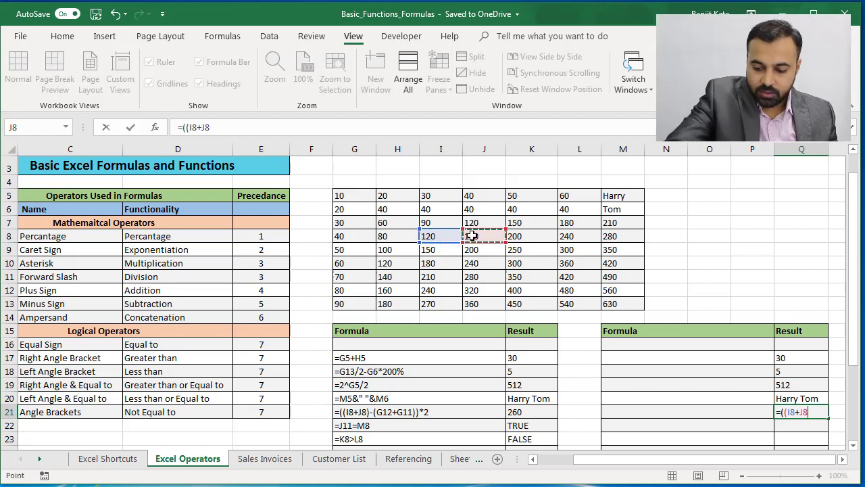
pyautogui.write(')-(')
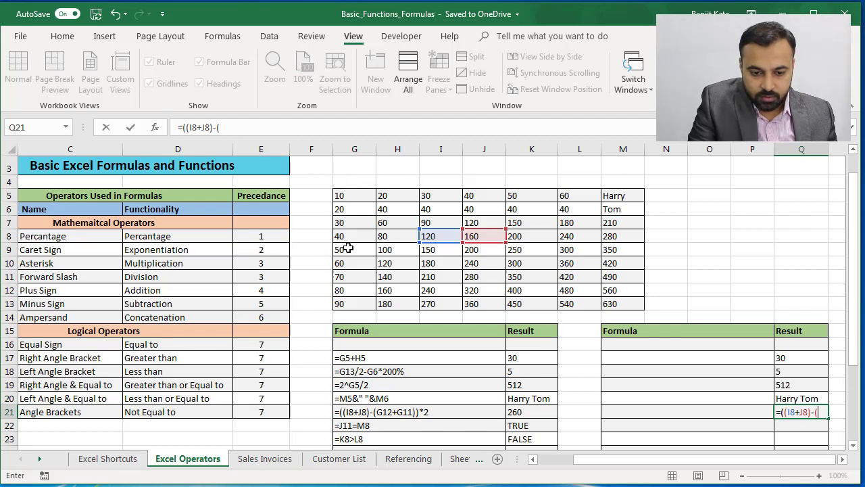
pyautogui.click(341, 291)
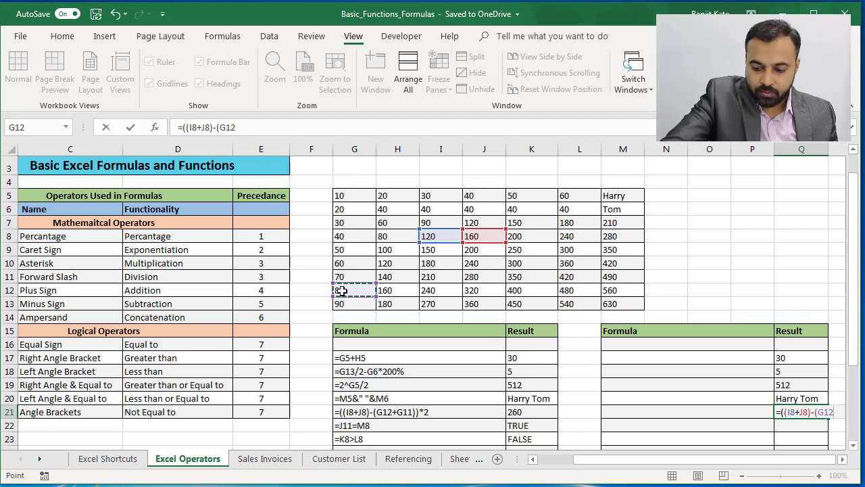
pyautogui.write('+')
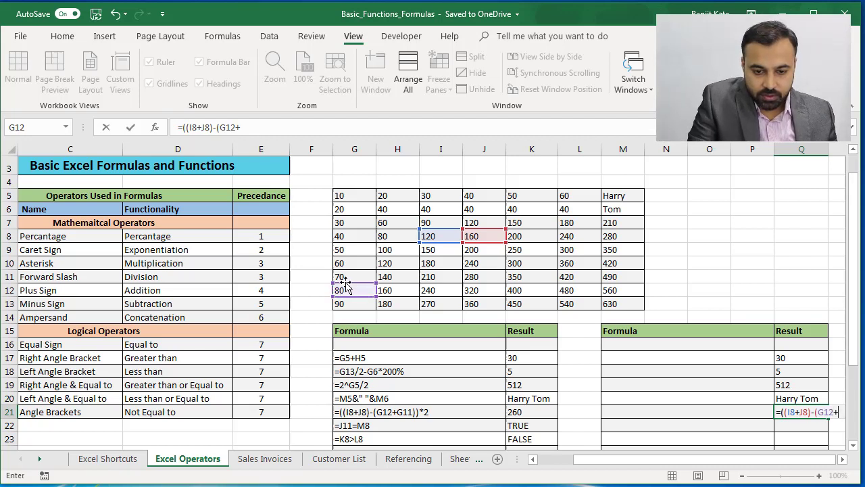
pyautogui.click(345, 274)
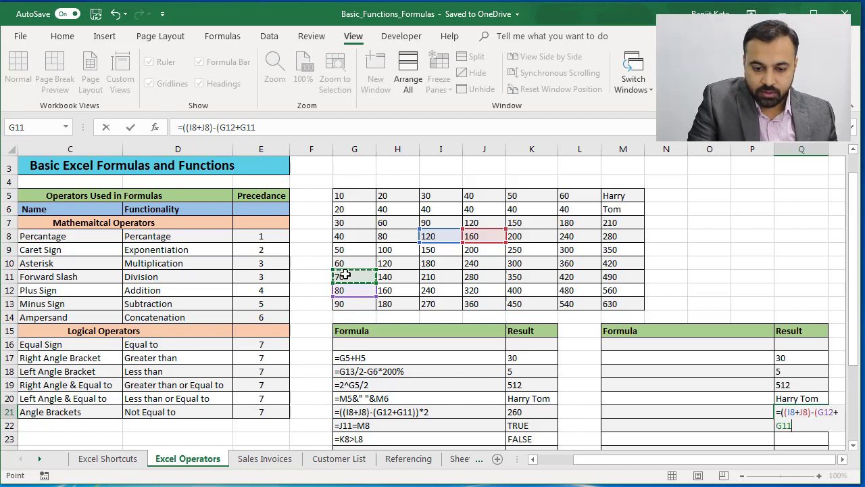
pyautogui.write('))')
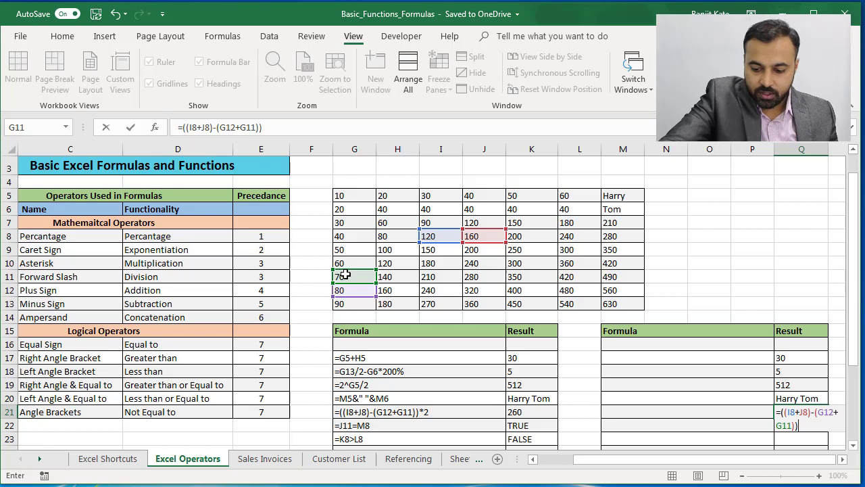
pyautogui.write('*')
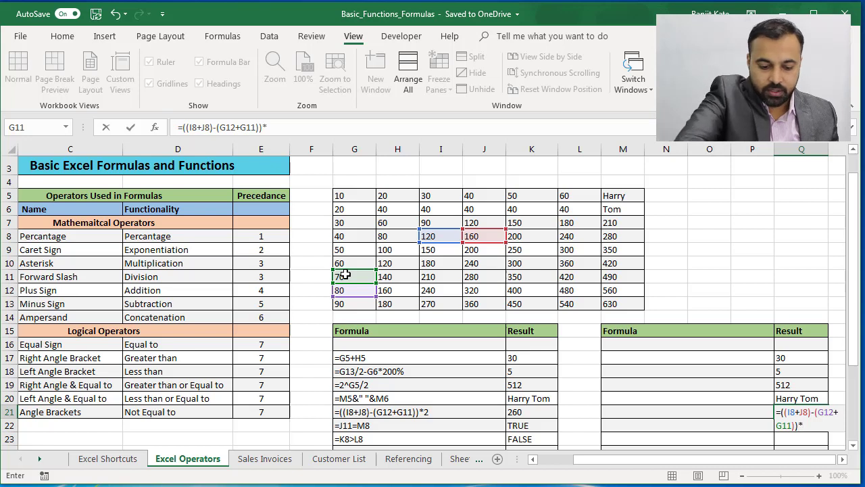
pyautogui.write('2')
pyautogui.press('Return')
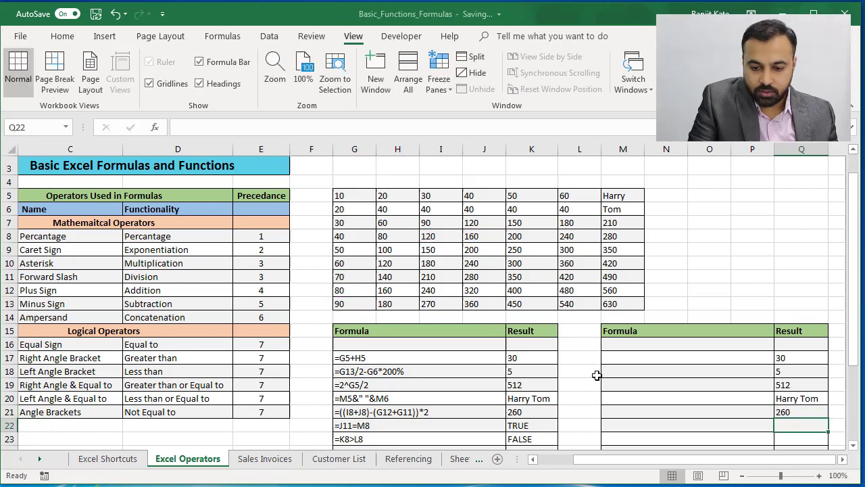
pyautogui.click(785, 412)
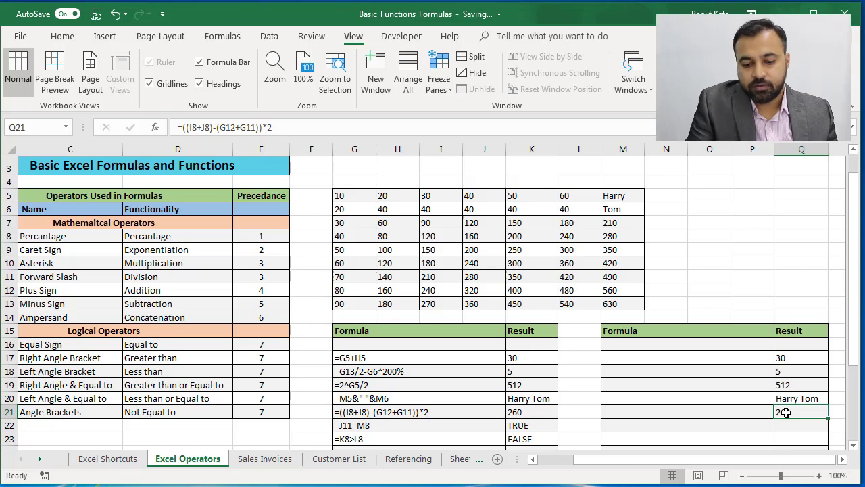
pyautogui.moveTo(853, 335); pyautogui.dragTo(856, 370)
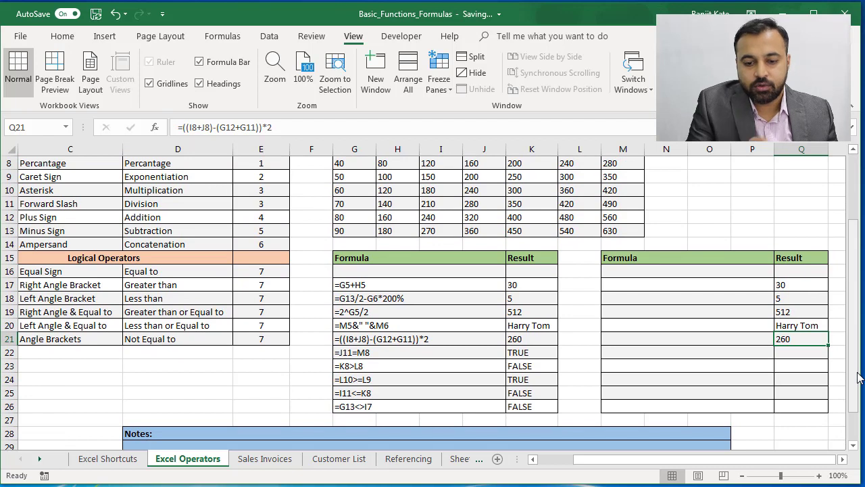